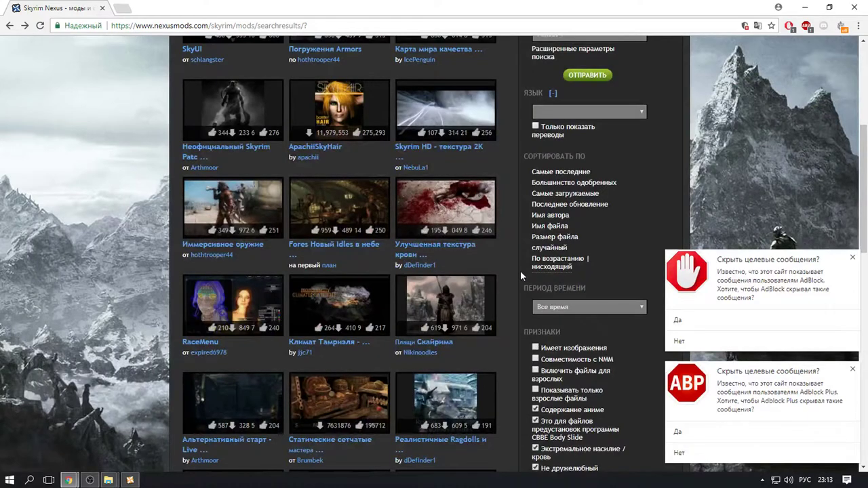
Step: Open the Realistic Ragdolls and Force mod from the Skyrim search results and try to download it with Nexus Mod Manager
scroll(575, 200, "up", 1)
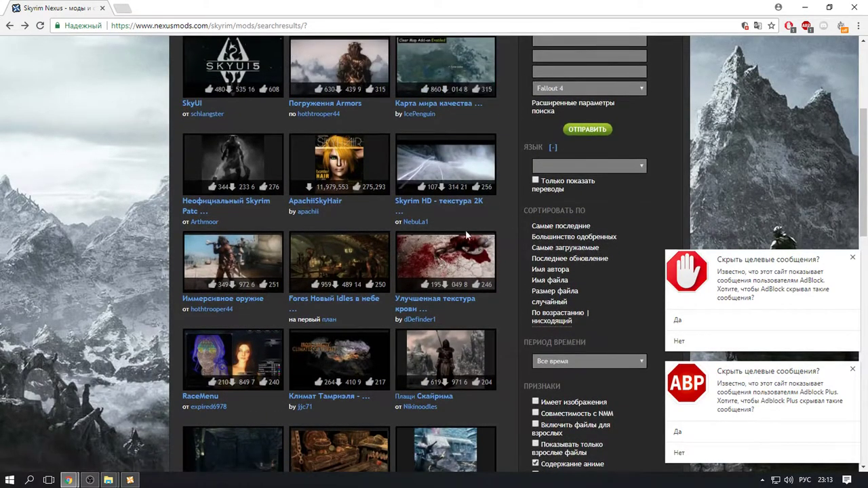
scroll(393, 260, "down", 3)
left_click(466, 293)
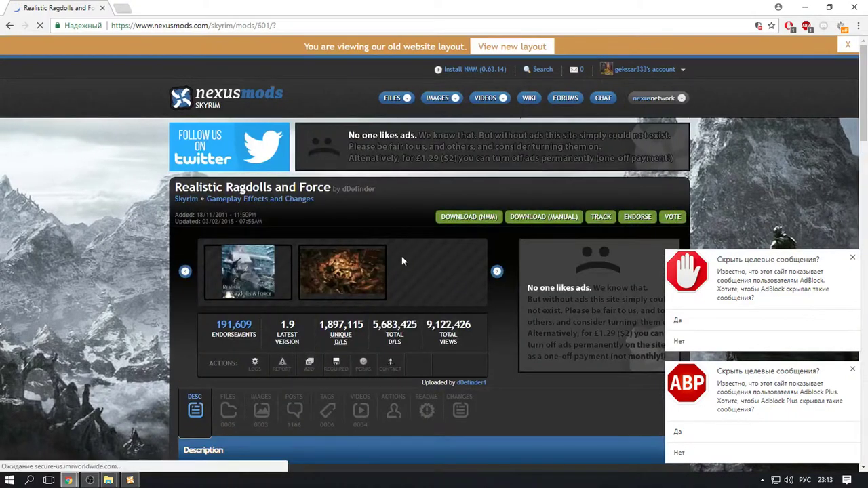
scroll(434, 231, "down", 1)
left_click(453, 164)
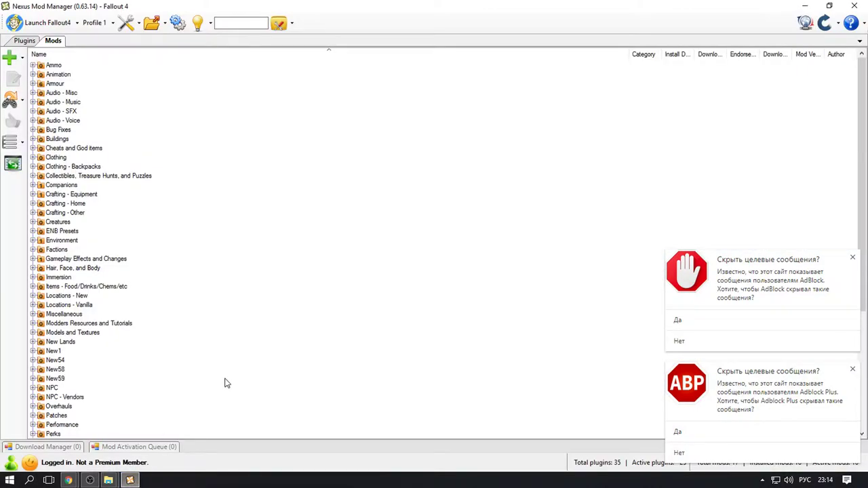
Step: Check the mod manager's download list for the ragdoll mod and switch back to its page in the browser
mouse_move(64, 450)
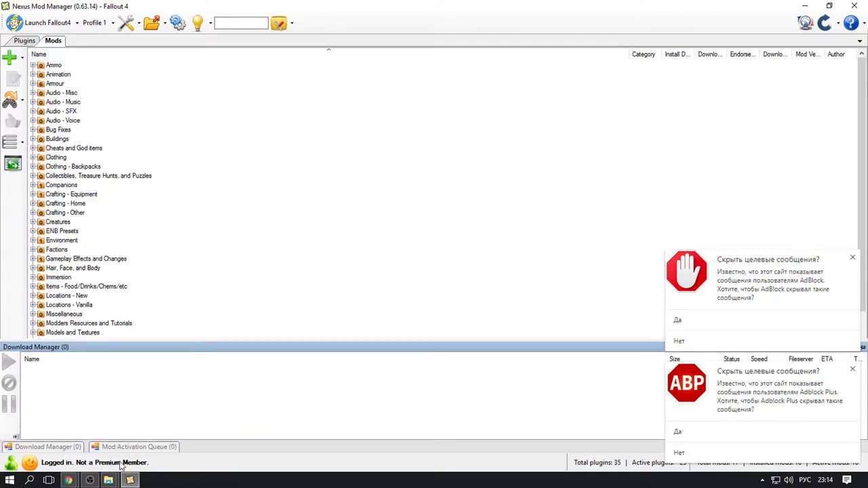
mouse_move(69, 480)
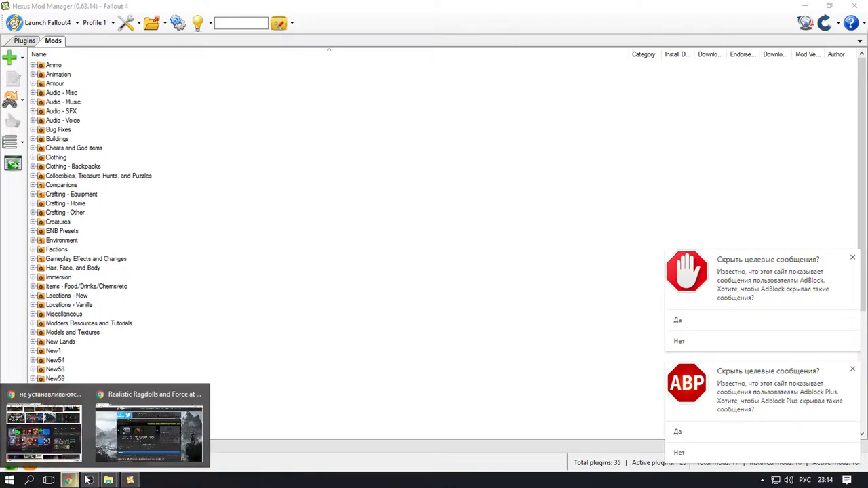
left_click(115, 461)
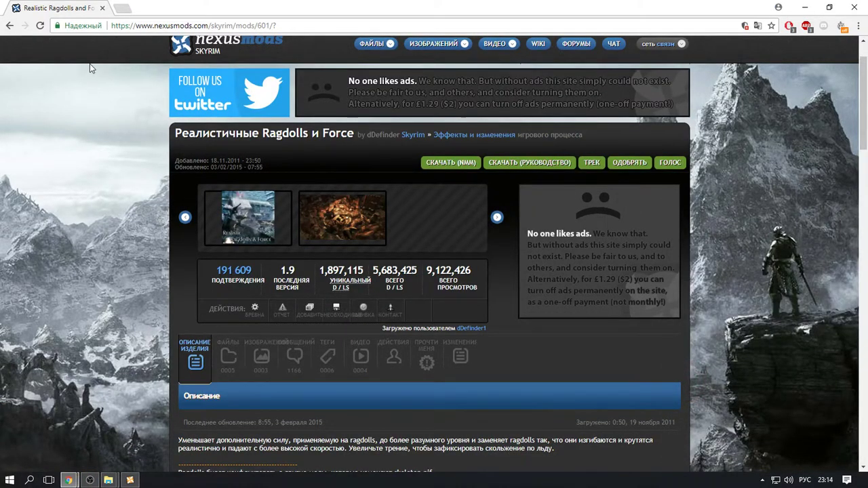
Step: Return to the search results, submit the search for Fallout 4 and open the Armor and Weapon Keywords Community Resource (AWKCR) page
left_click(10, 25)
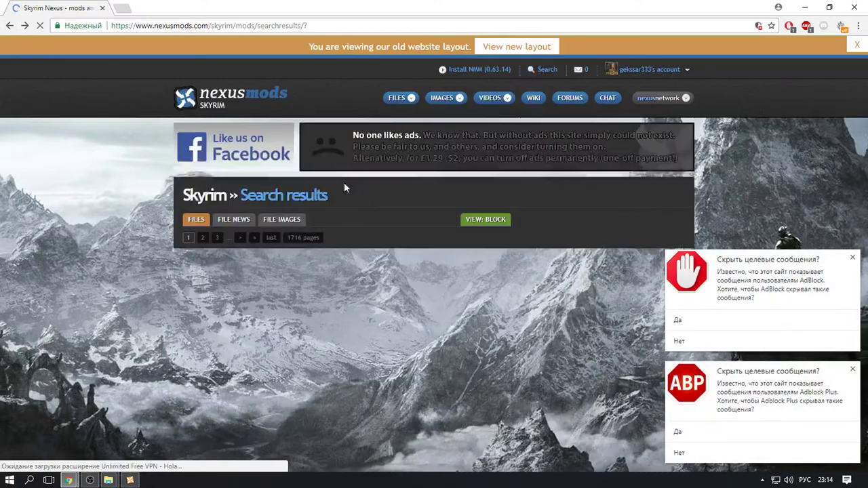
scroll(408, 269, "down", 4)
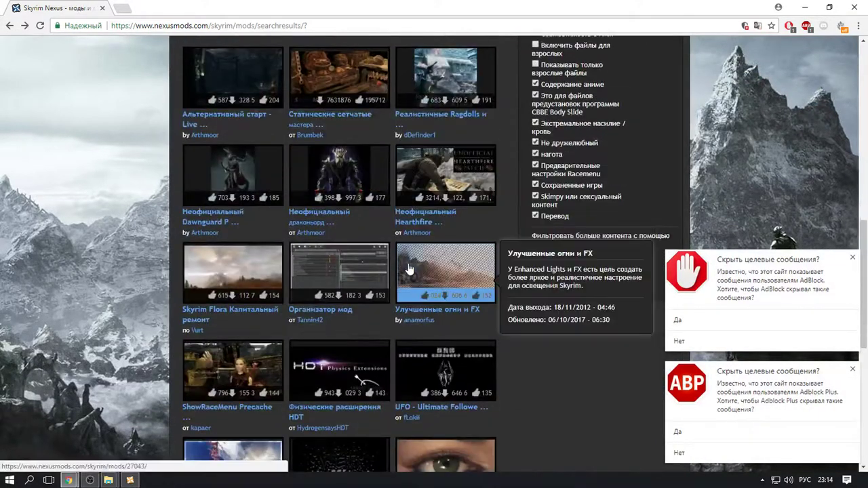
scroll(408, 269, "down", 2)
scroll(628, 237, "up", 10)
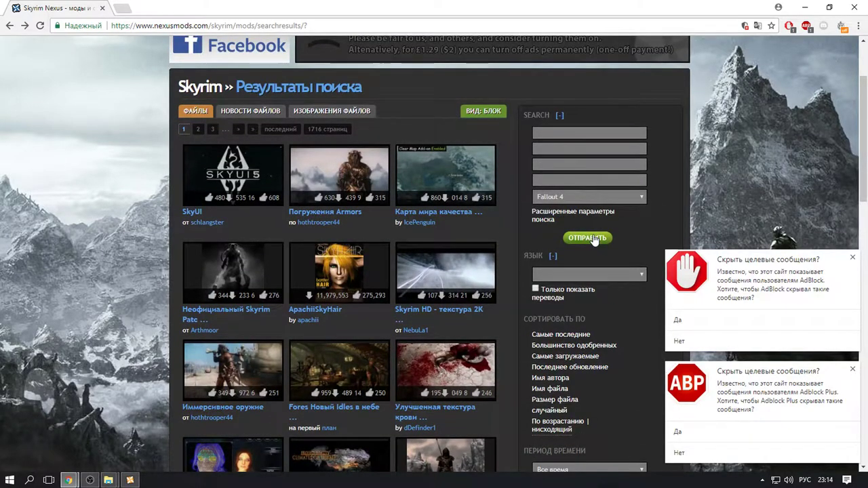
left_click(588, 238)
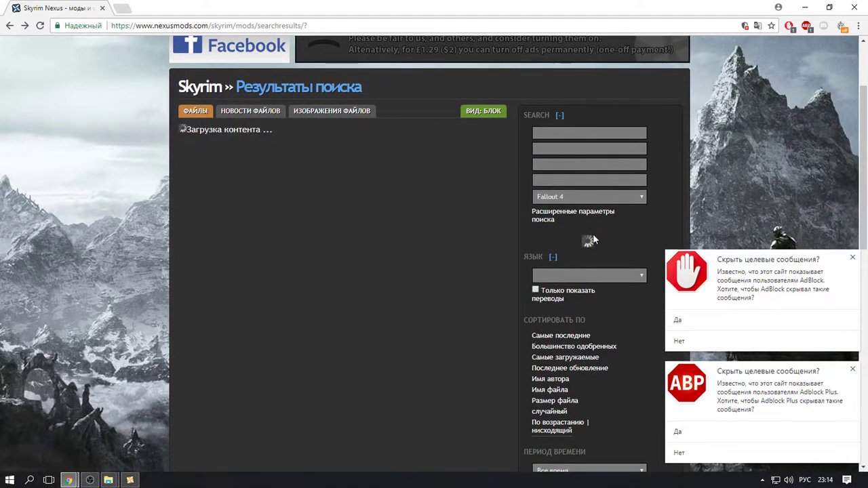
left_click(345, 182)
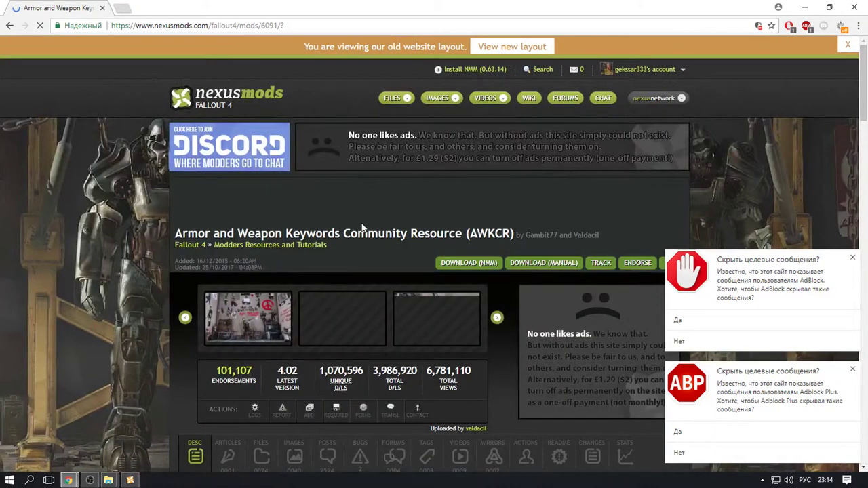
Step: Look through the AWKCR mod description and request its download with Nexus Mod Manager
scroll(363, 228, "down", 6)
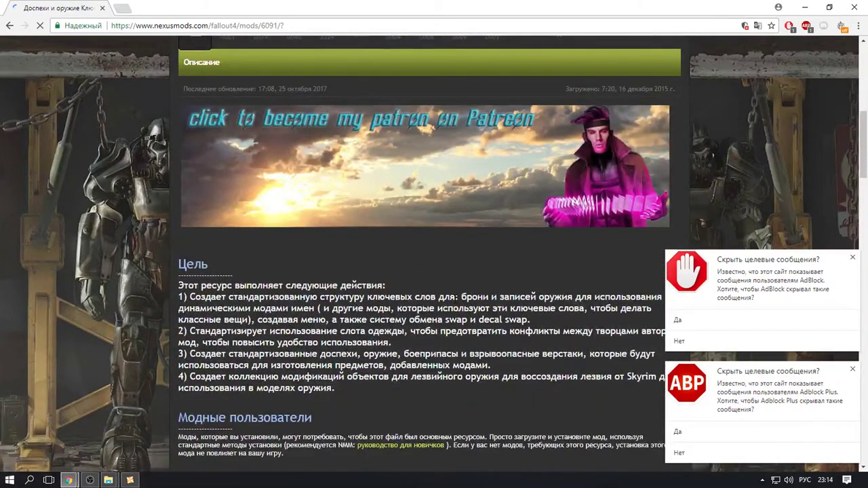
scroll(448, 298, "down", 2)
scroll(438, 299, "down", 1)
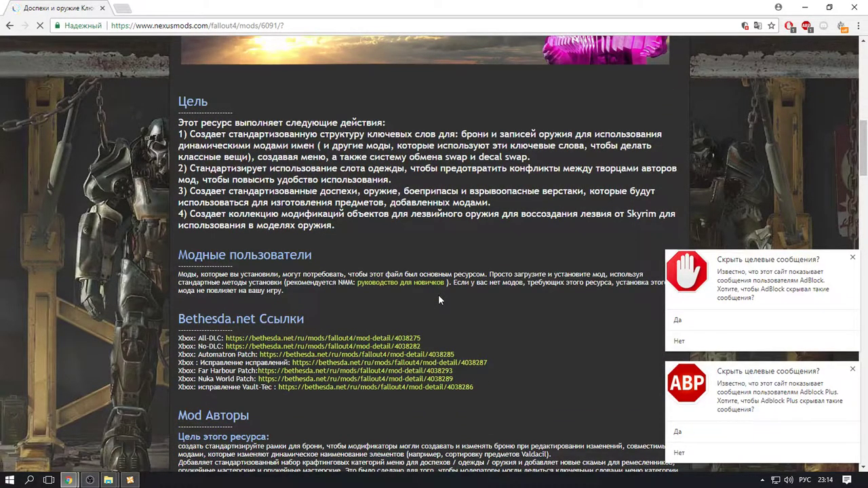
scroll(438, 294, "down", 3)
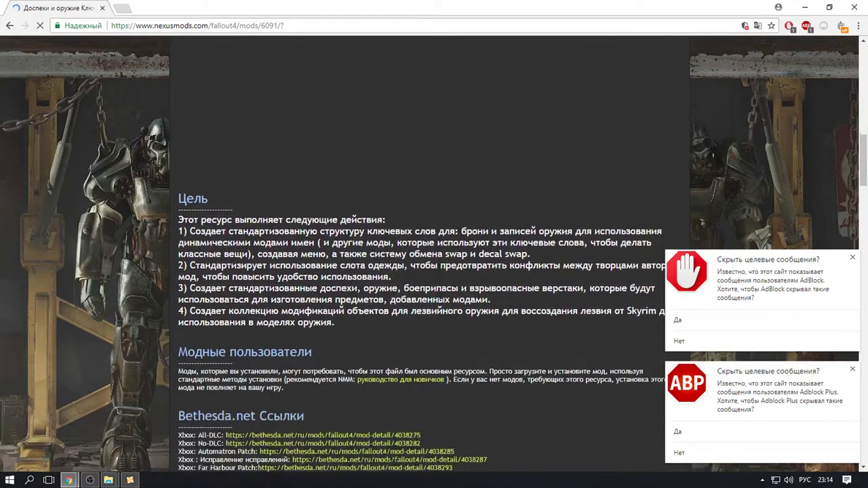
scroll(438, 294, "down", 3)
scroll(438, 295, "up", 15)
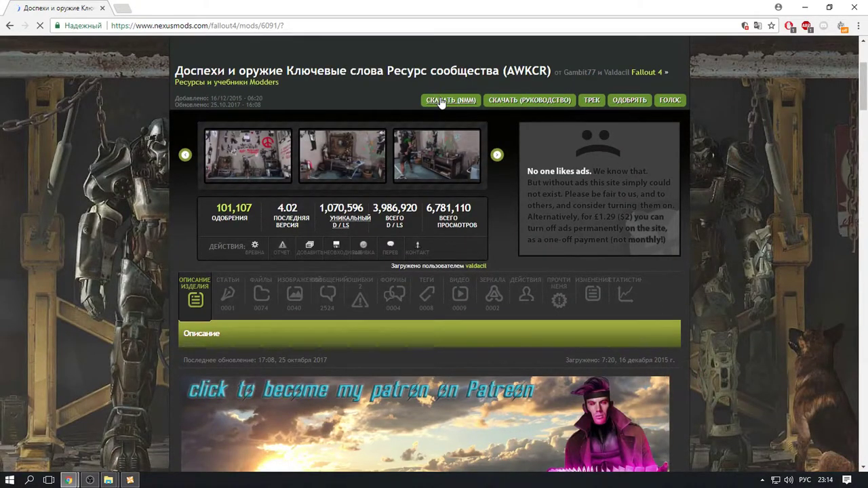
left_click(442, 101)
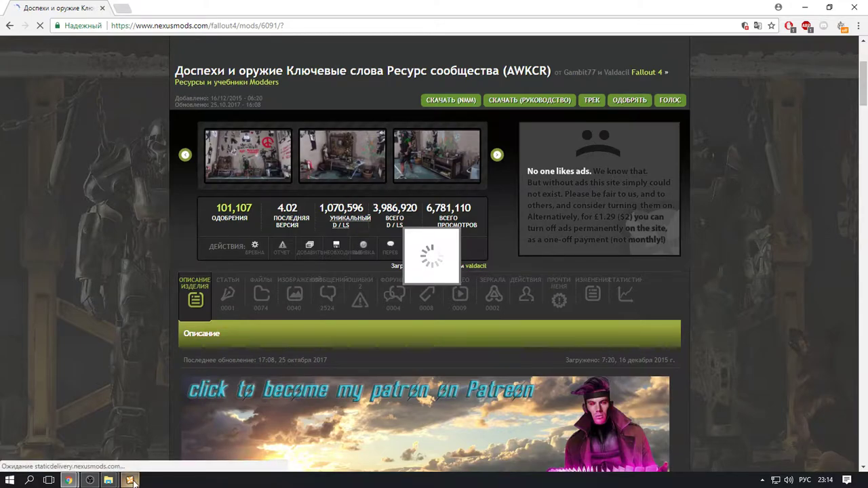
Step: Switch to Nexus Mod Manager and check the AWKCR download in the list of downloads
mouse_move(131, 481)
left_click(154, 441)
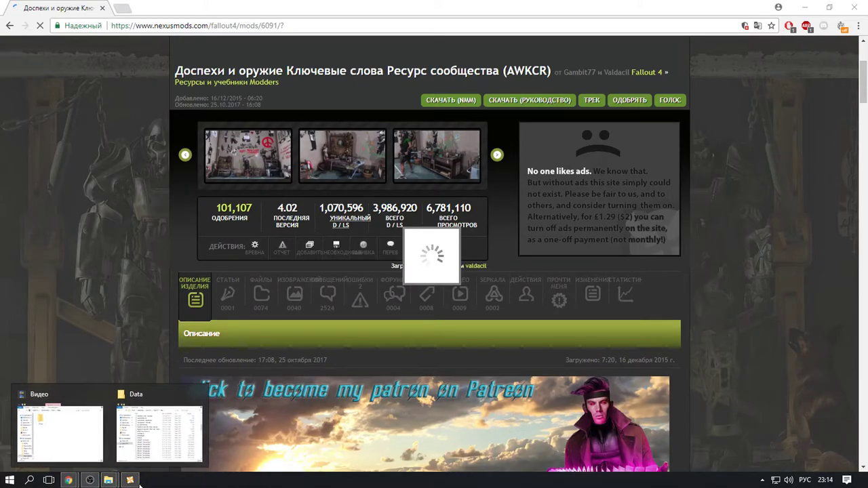
left_click(135, 481)
mouse_move(72, 450)
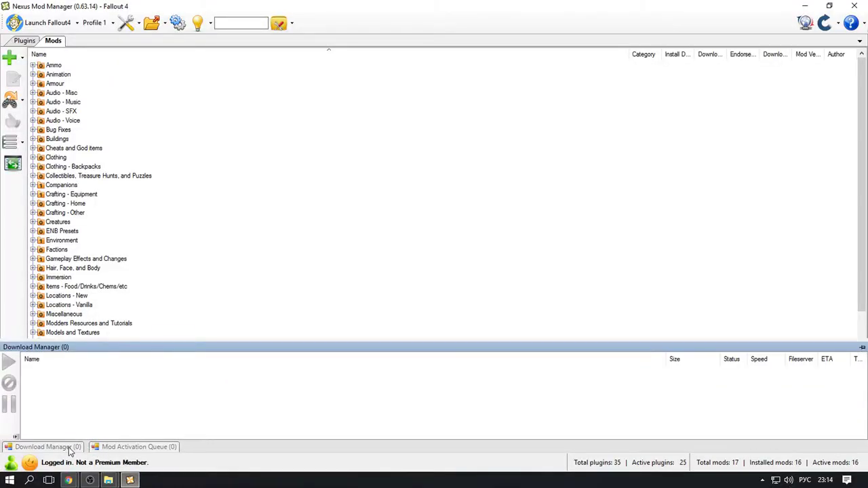
left_click(130, 480)
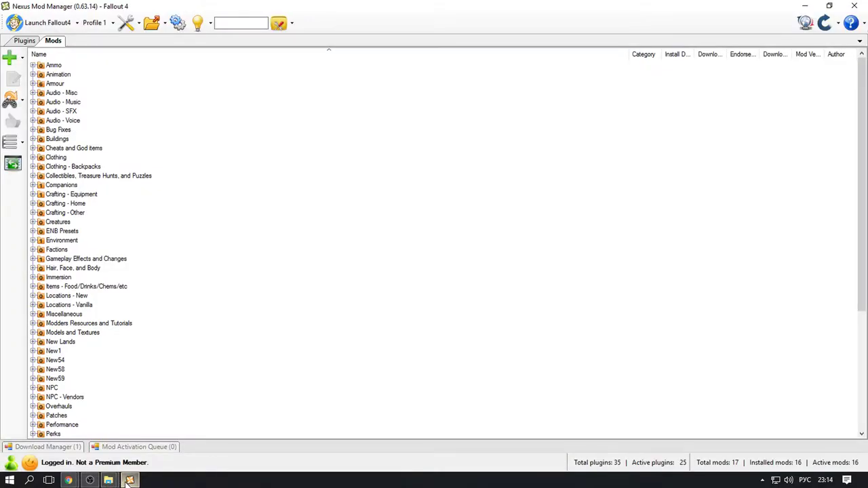
mouse_move(62, 453)
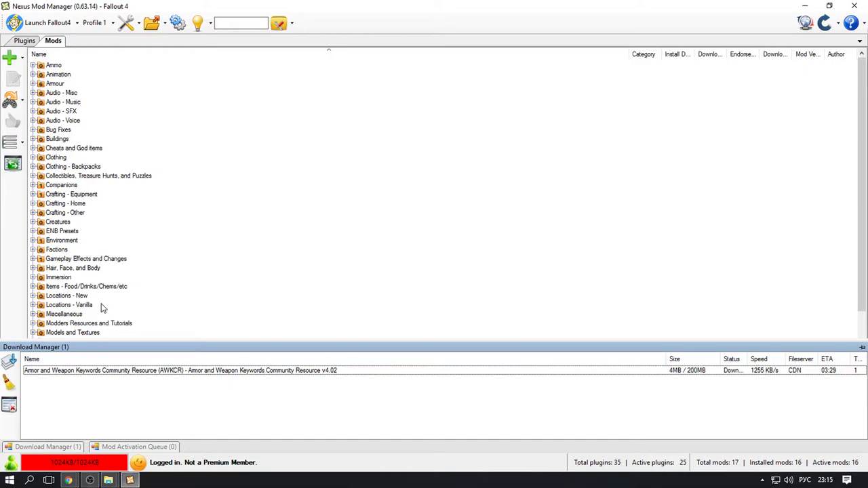
Step: Expand the Companions and Crafting - Equipment categories to view the mods installed in them
left_click(67, 169)
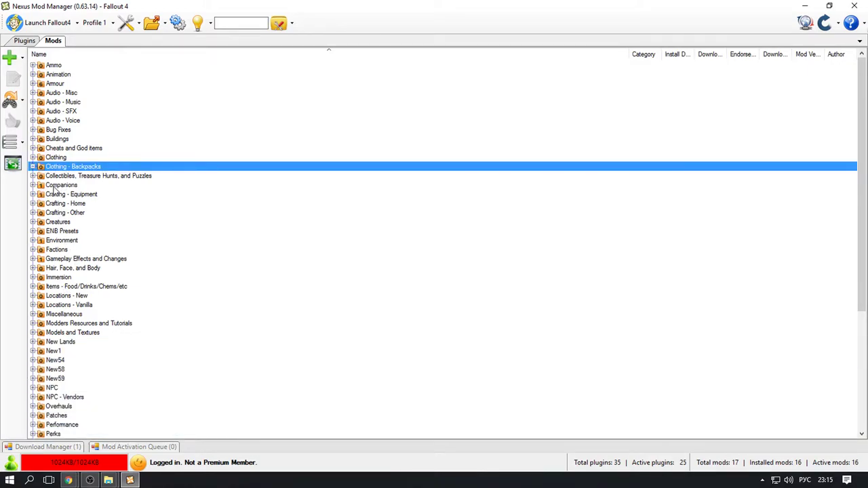
double_click(57, 186)
double_click(68, 203)
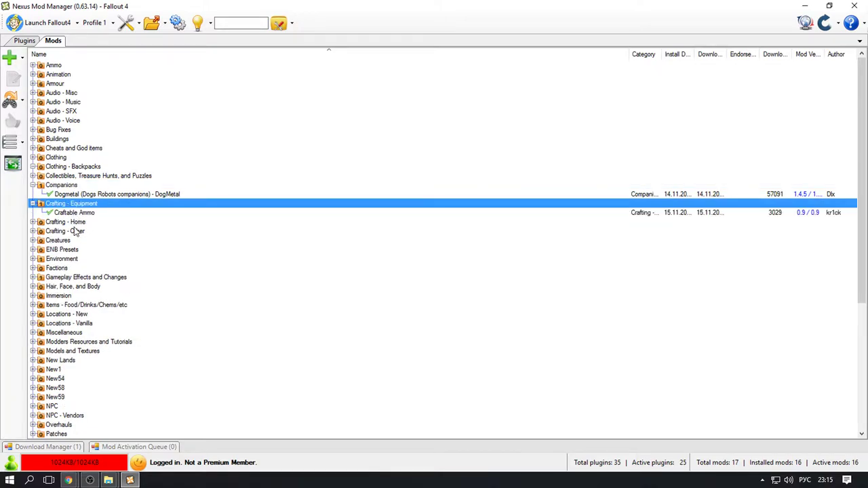
left_click(56, 378)
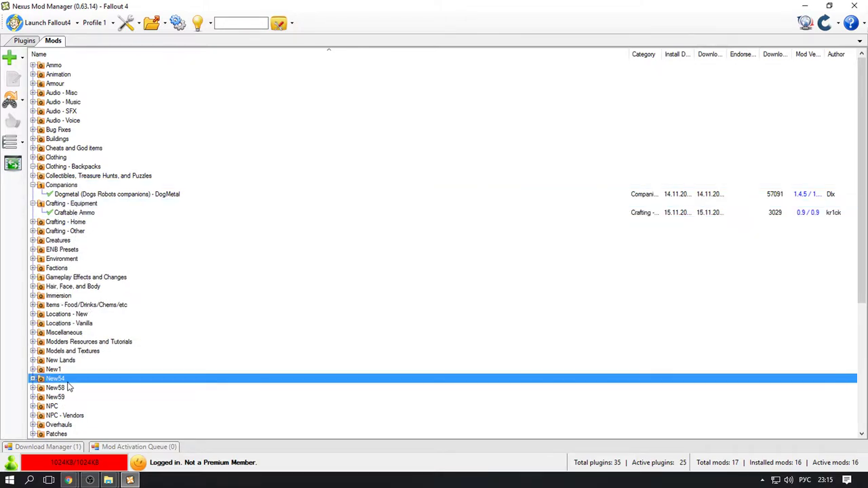
Step: Deactivate the Craftable Ammo mod and activate it again, acknowledging the ini edits warning
left_click(61, 214)
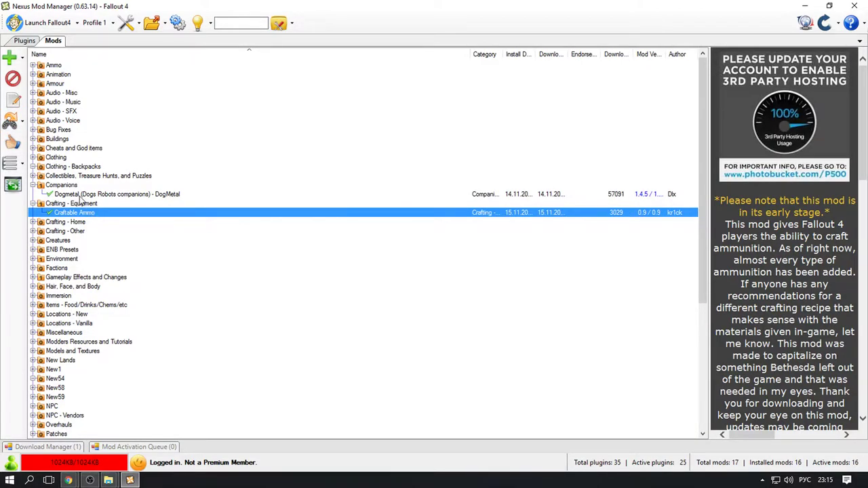
left_click(13, 79)
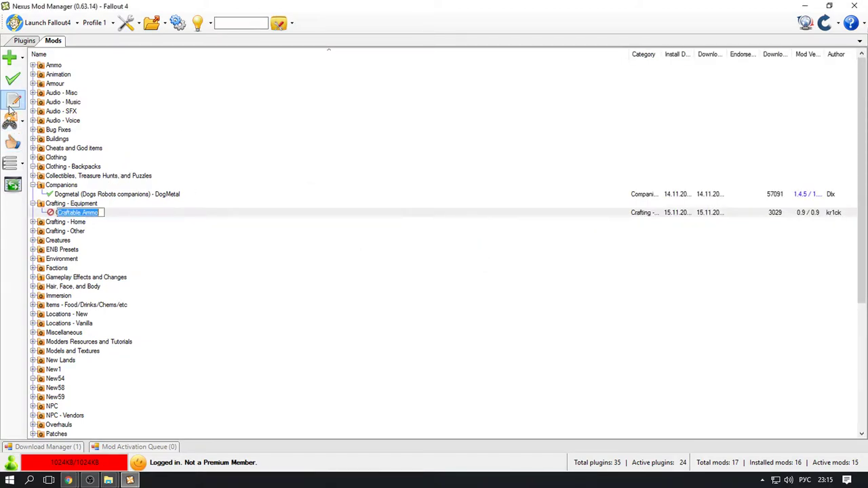
left_click(13, 78)
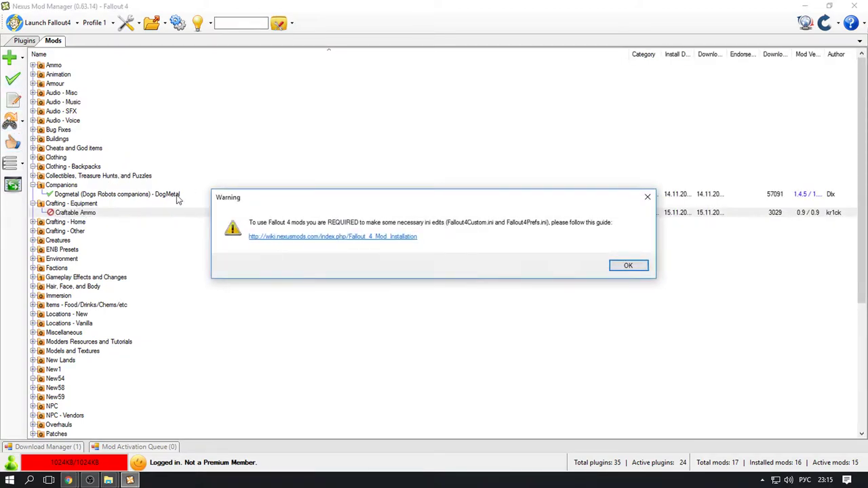
left_click(628, 265)
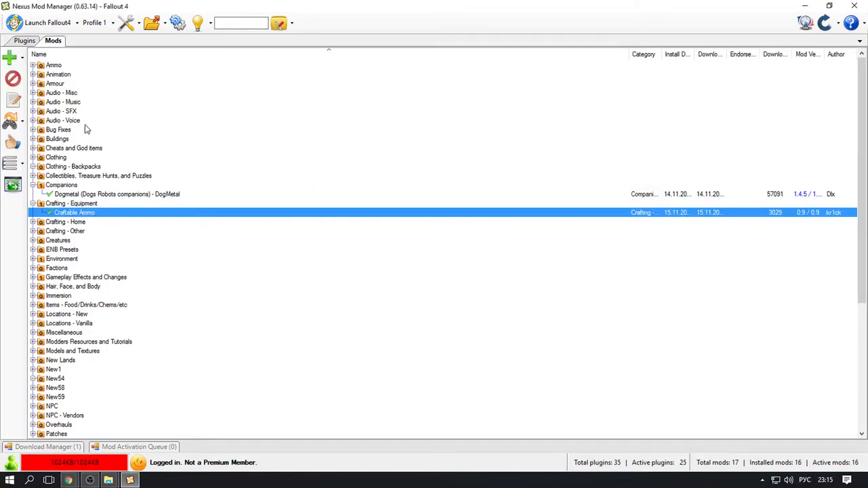
Step: Review the plugin load order and launch Fallout 4 from the mod list, choosing to close the mod manager after launching
left_click(20, 41)
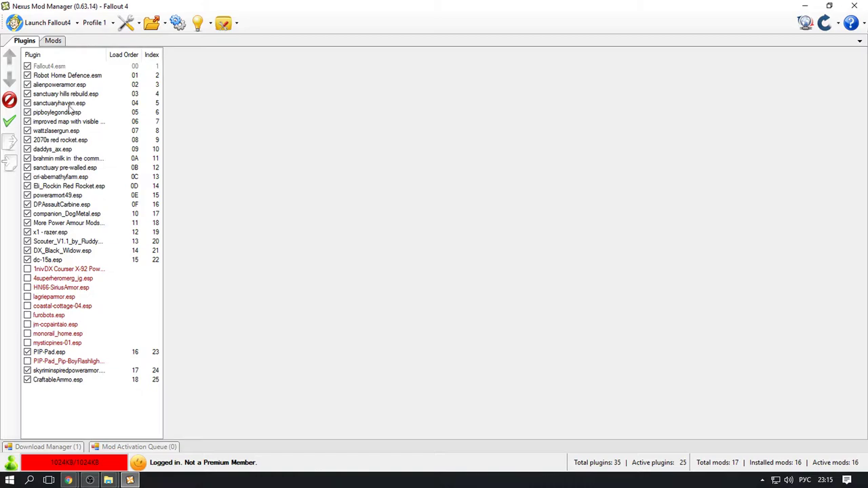
left_click(55, 41)
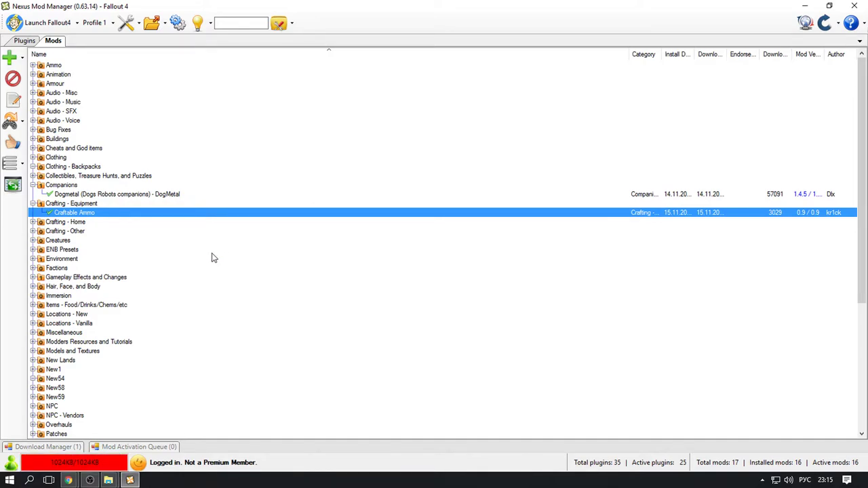
left_click(78, 25)
left_click(81, 38)
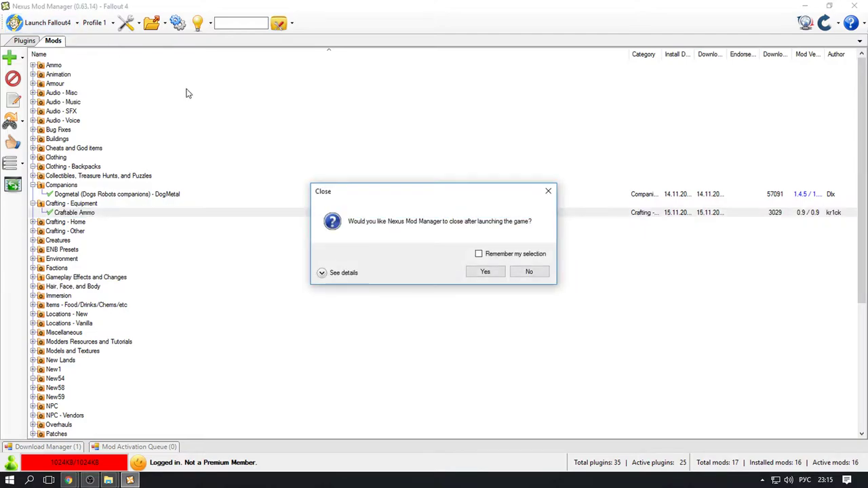
left_click(482, 269)
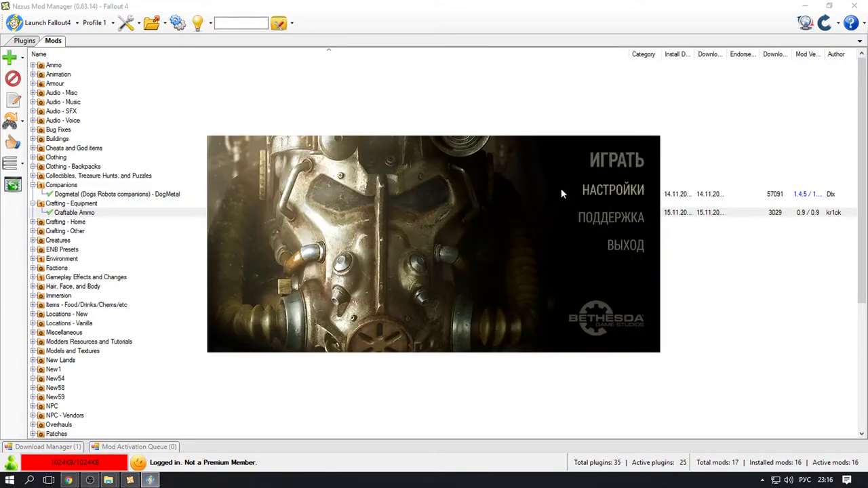
Step: Start the game from the Fallout 4 launcher and open its Модификации section to browse the mod library
left_click(605, 160)
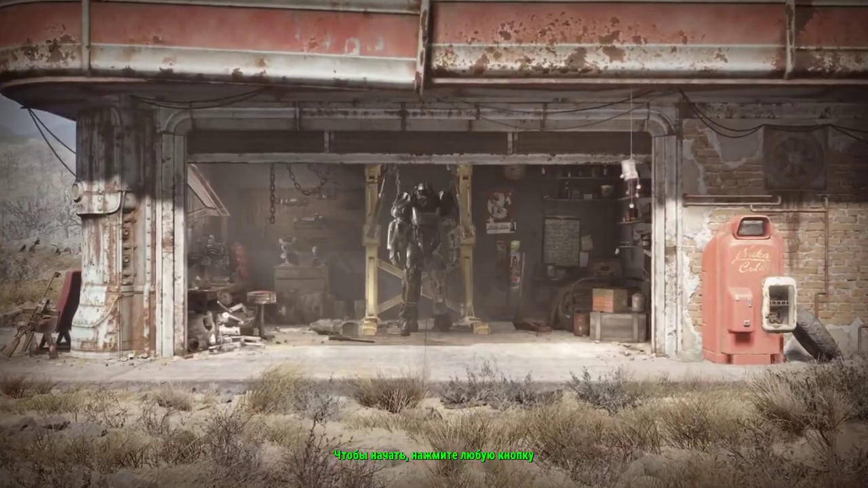
left_click(481, 236)
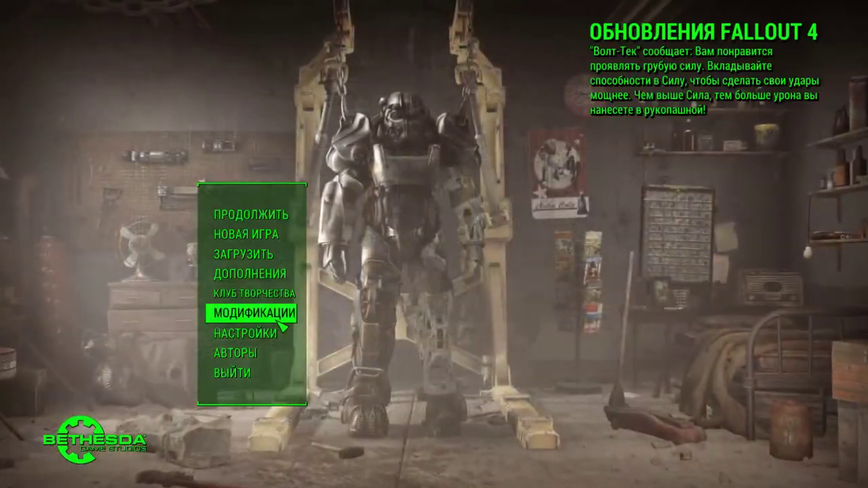
left_click(279, 319)
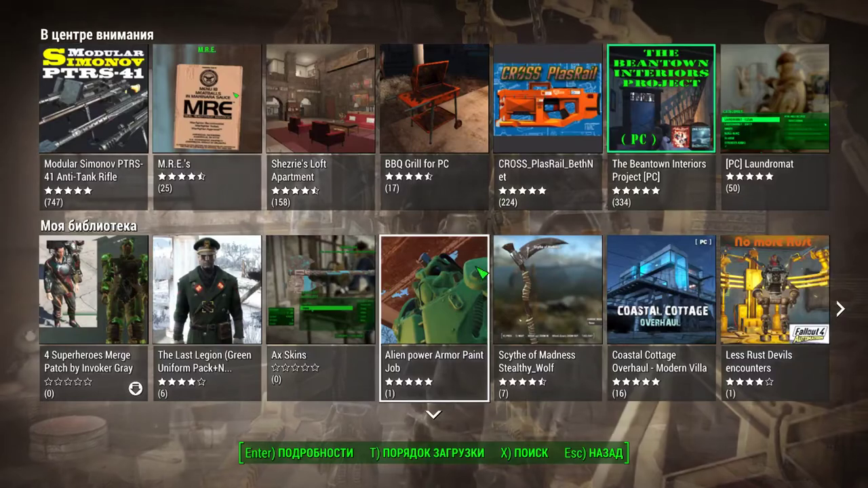
scroll(250, 276, "down", 1)
scroll(248, 275, "up", 1)
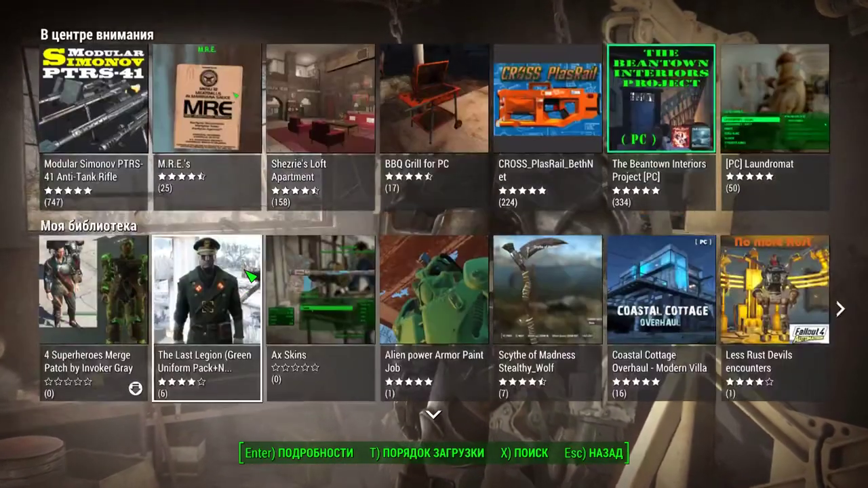
Step: Try to activate the 4 Superheroes Merge Patch mod from its details page, and return to the mod library
left_click(99, 292)
left_click(122, 322)
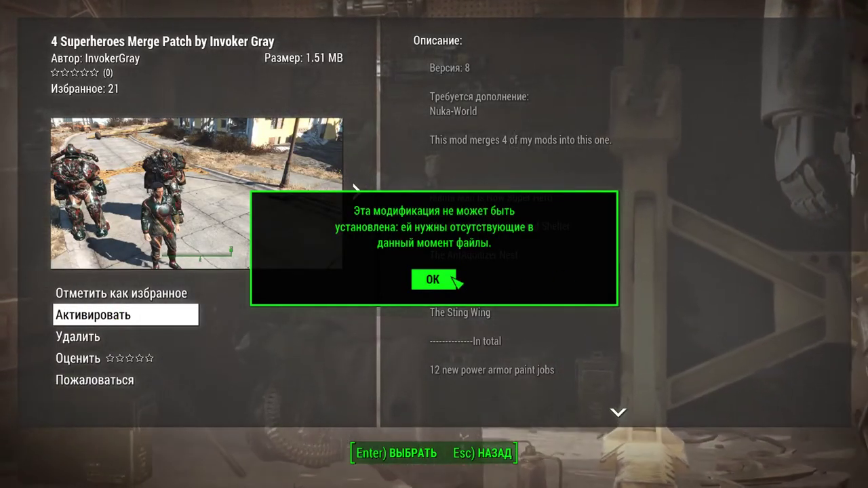
left_click(449, 278)
left_click(499, 453)
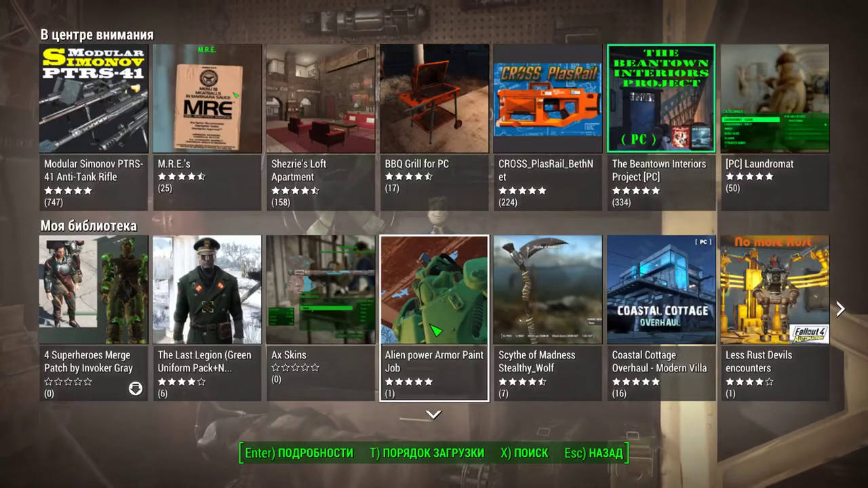
Step: Browse the Избранное and Самые популярные - сегодня mod categories below the library, and leave the mods section
scroll(376, 296, "down", 2)
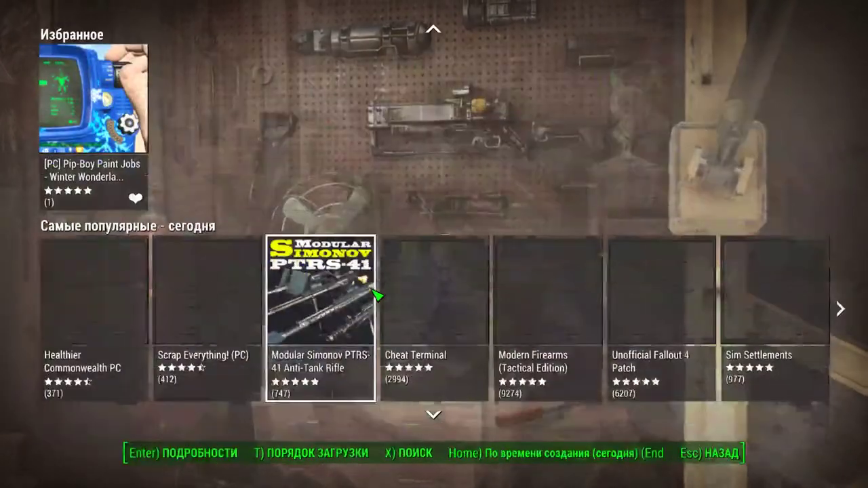
scroll(377, 295, "up", 2)
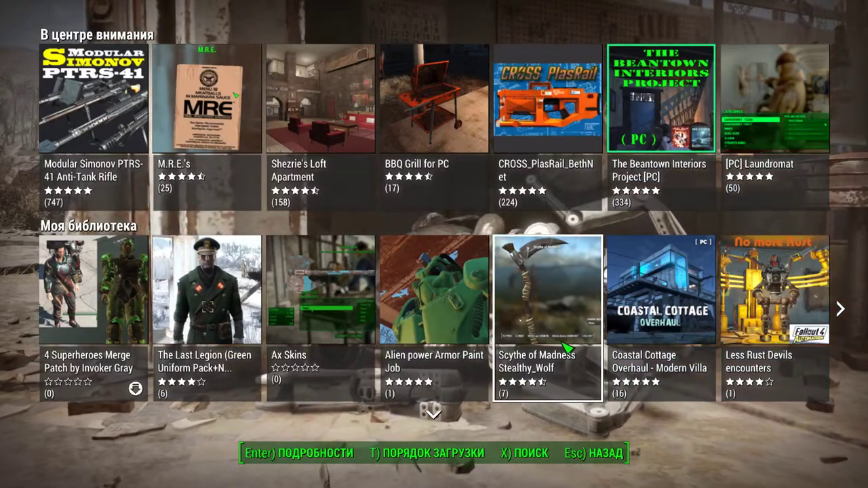
scroll(573, 349, "down", 2)
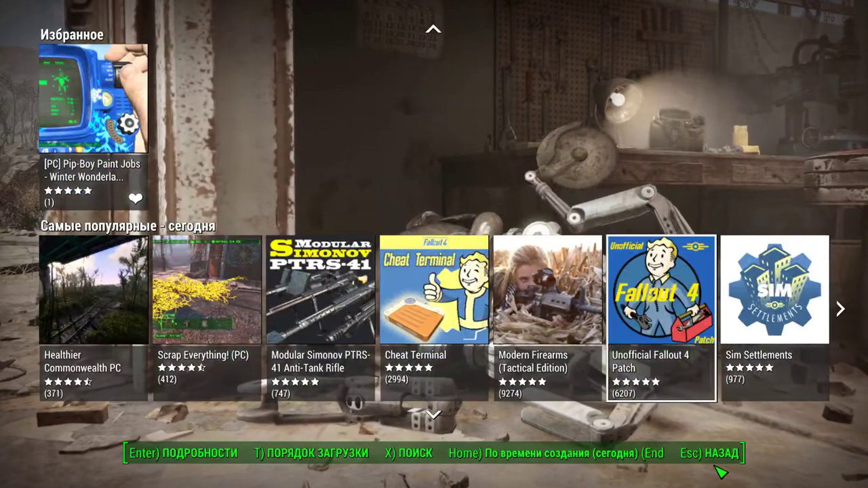
left_click(688, 453)
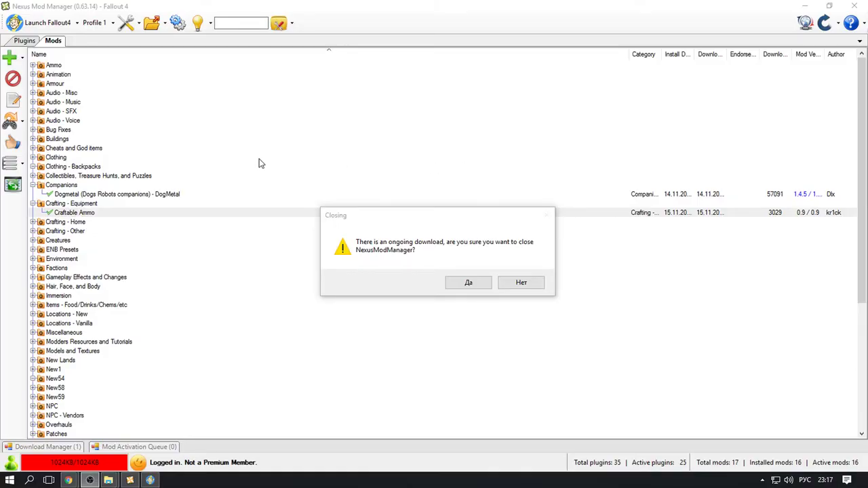
Step: Switch to Nexus Mod Manager and decline closing it during the ongoing download
left_click(86, 195)
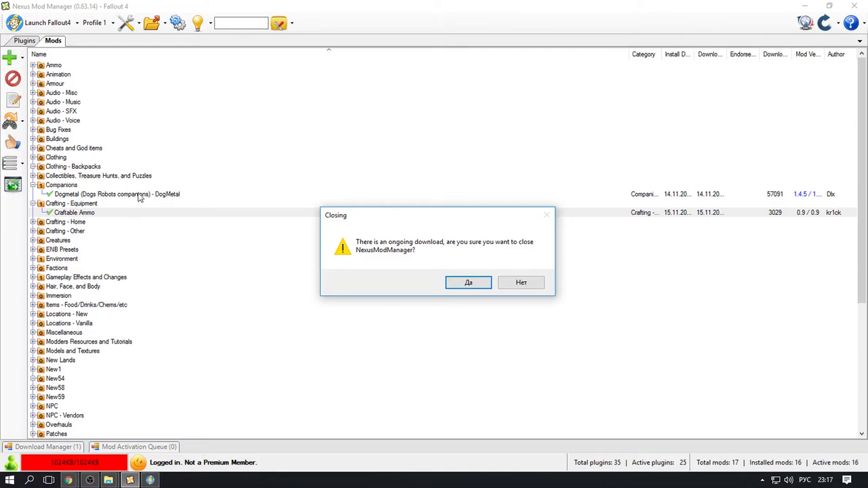
left_click(521, 282)
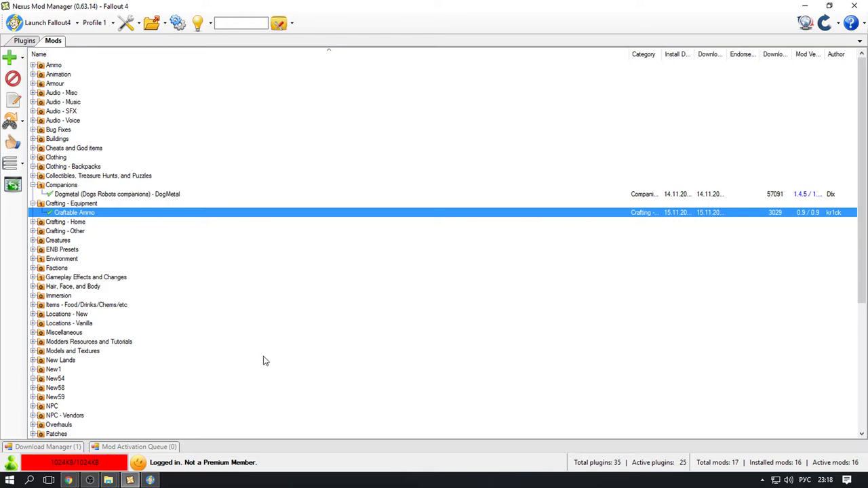
mouse_move(149, 480)
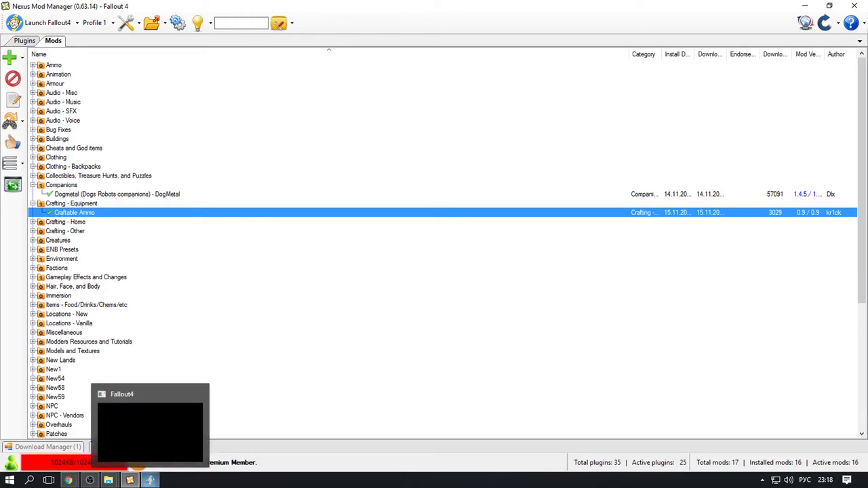